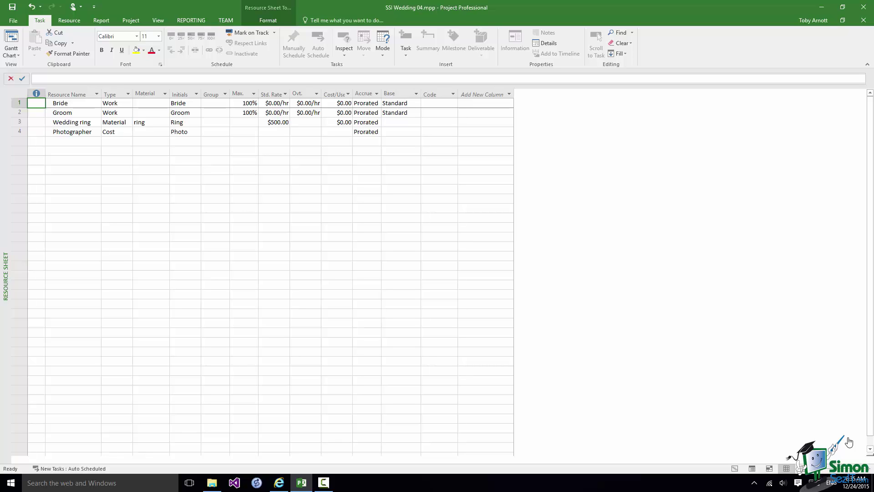
In Gantt Chart view, select 'Agree budget and approach' and bring up Assign Resources for it
{"action": "left_click", "coordinate": [734, 468]}
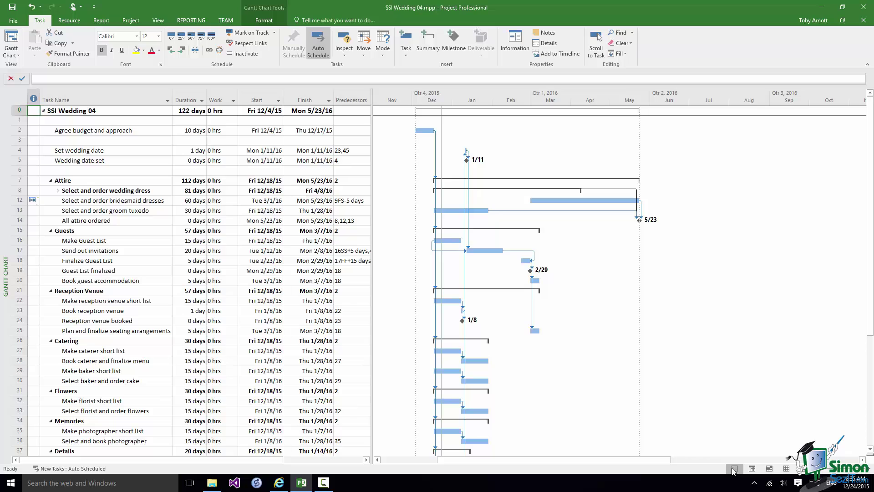
{"action": "left_click", "coordinate": [99, 130]}
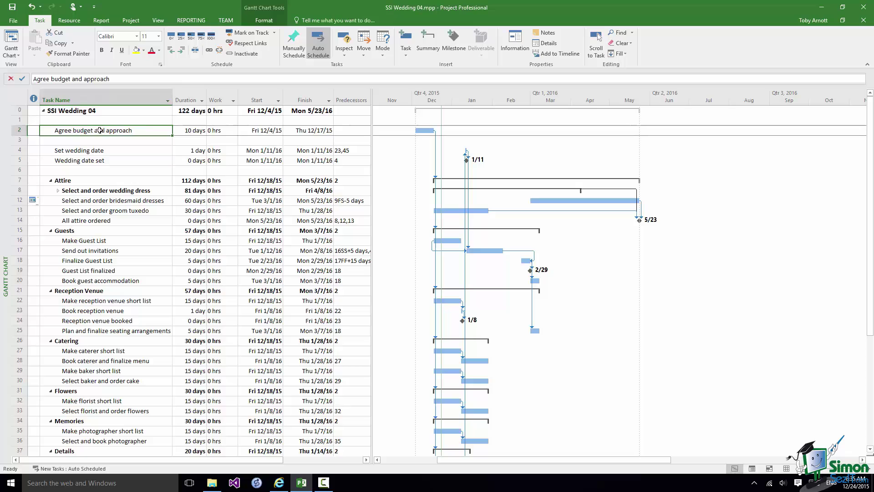
{"action": "right_click", "coordinate": [100, 130]}
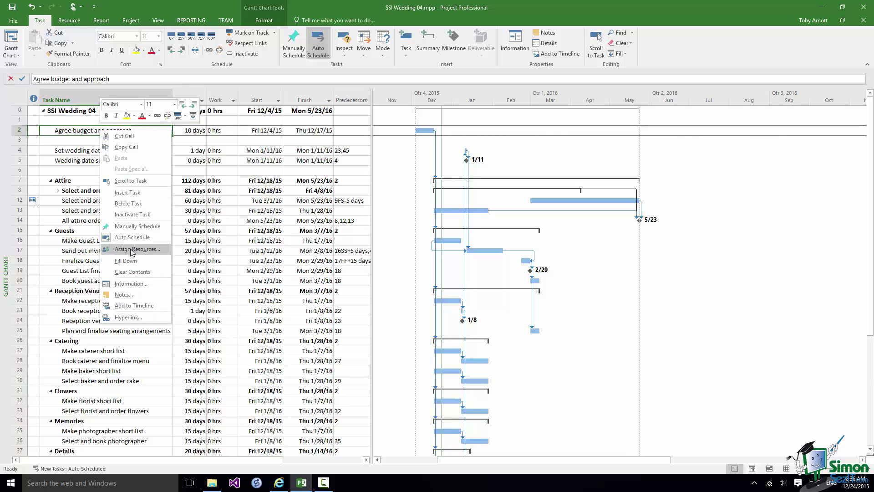
{"action": "key", "text": "Escape"}
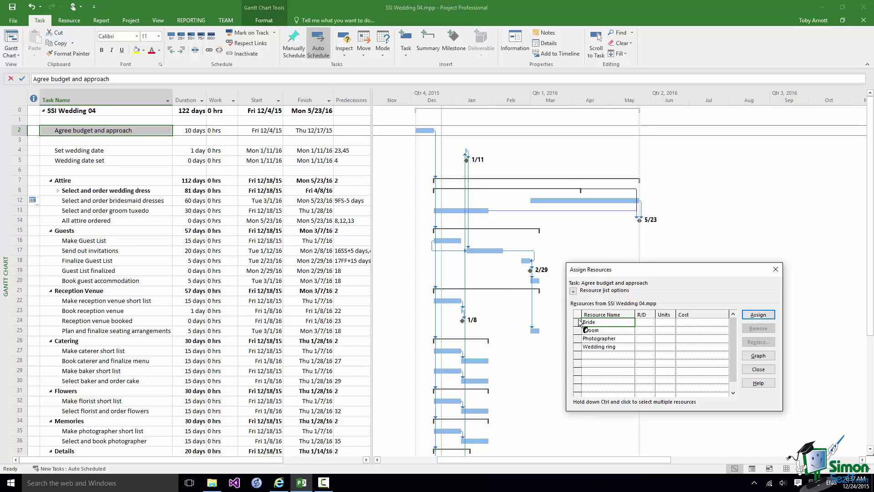
Assign Bride to 'Agree budget and approach' at 100% units, giving 80 hrs of work
{"action": "left_click", "coordinate": [758, 315]}
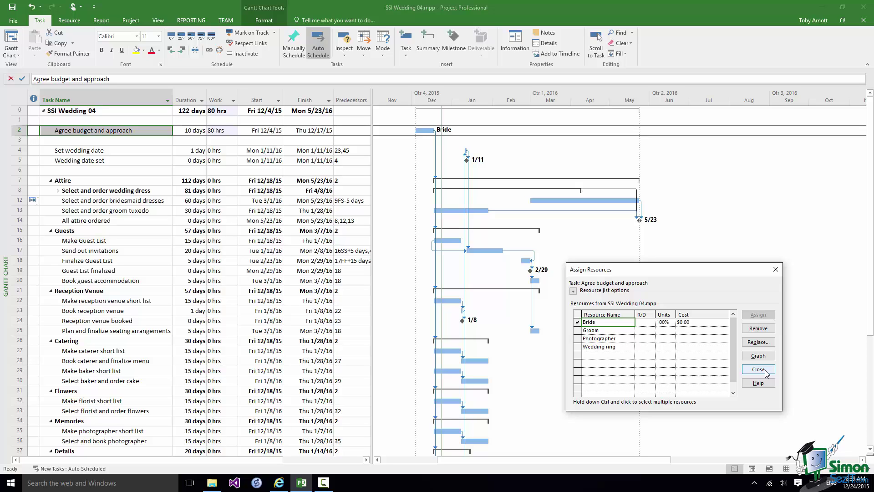
Add Groom to the task alongside Bride, raising work to 160 hrs, then close the dialog
{"action": "left_click", "coordinate": [576, 331]}
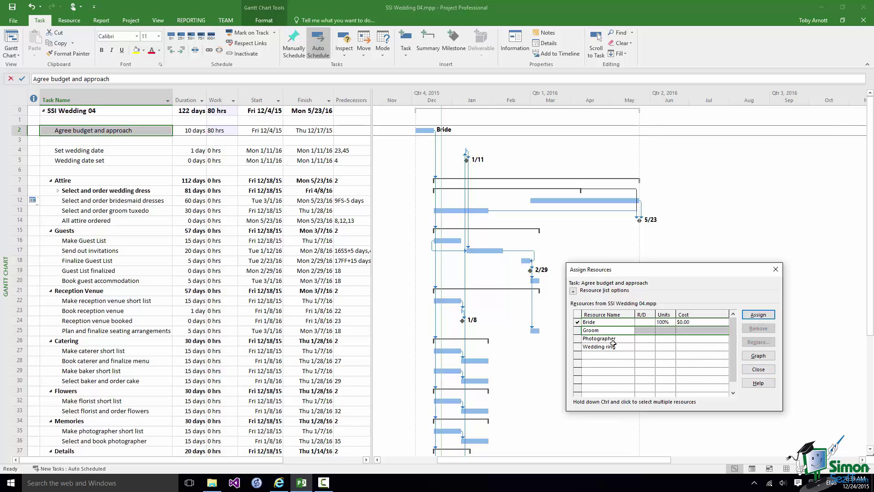
{"action": "left_click", "coordinate": [758, 315]}
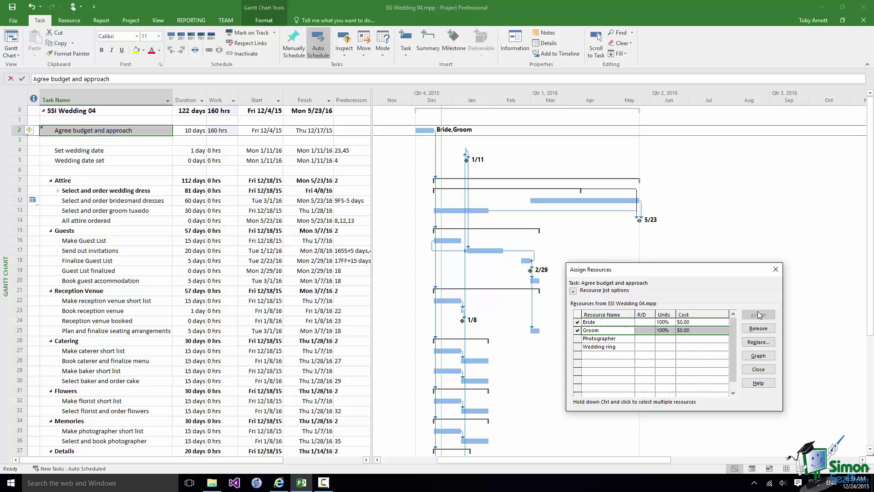
{"action": "left_click", "coordinate": [759, 369]}
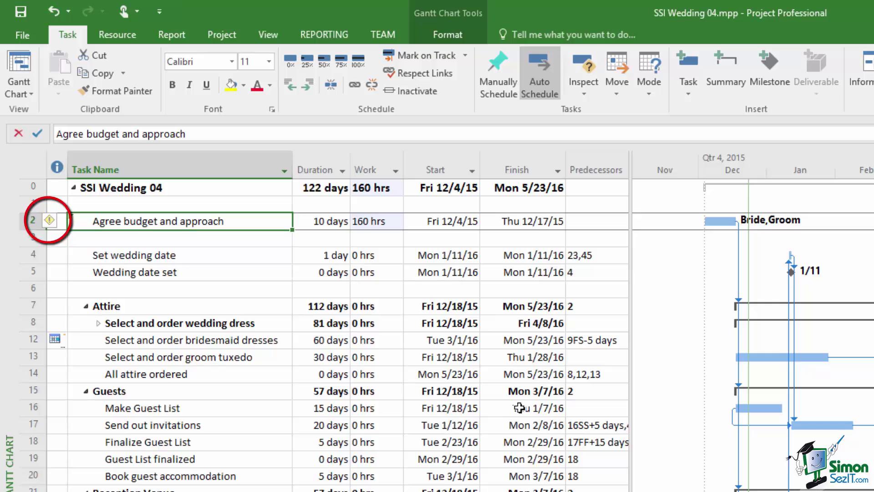
Show the added-resources rescheduling options from the warning smart tag on row 2
{"action": "left_click", "coordinate": [61, 223]}
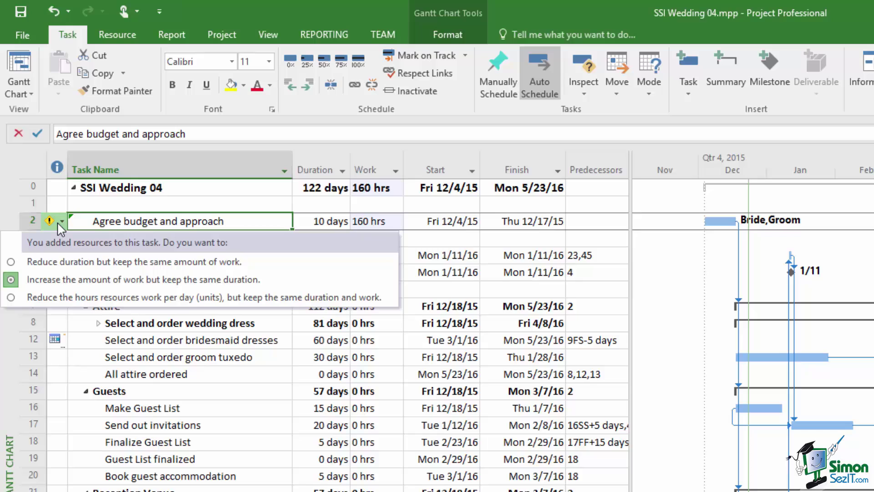
Keep the 10-day duration fixed and let the task's work increase to 160 hrs
{"action": "left_click", "coordinate": [67, 280]}
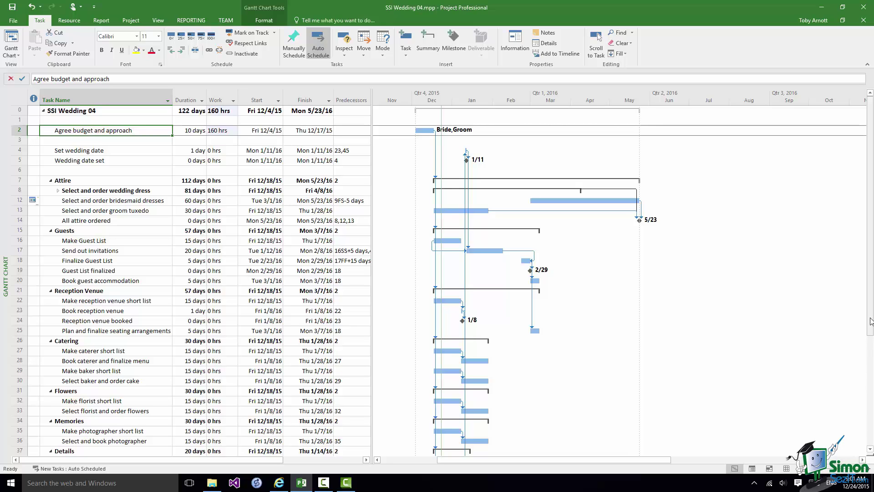
Scroll down and select row 36, 'Select and book photographer', with the Resource ribbon showing
{"action": "left_click_drag", "start_coordinate": [871, 351], "coordinate": [869, 397]}
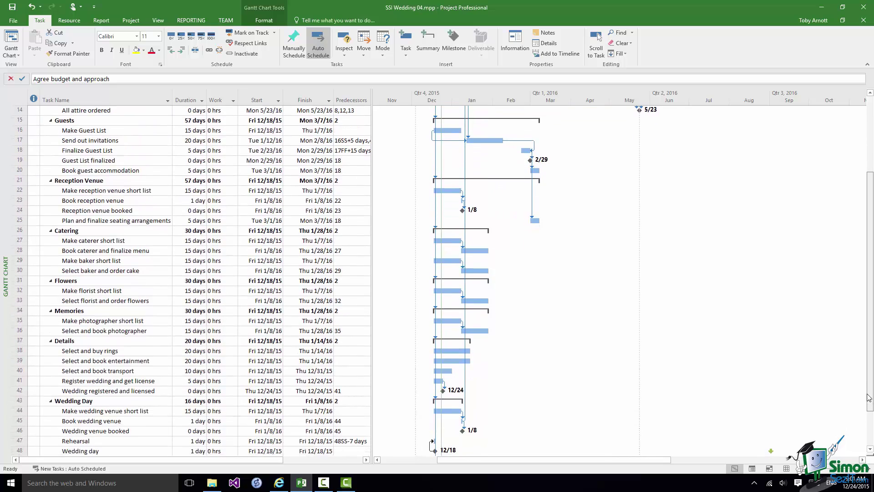
{"action": "left_click", "coordinate": [20, 331]}
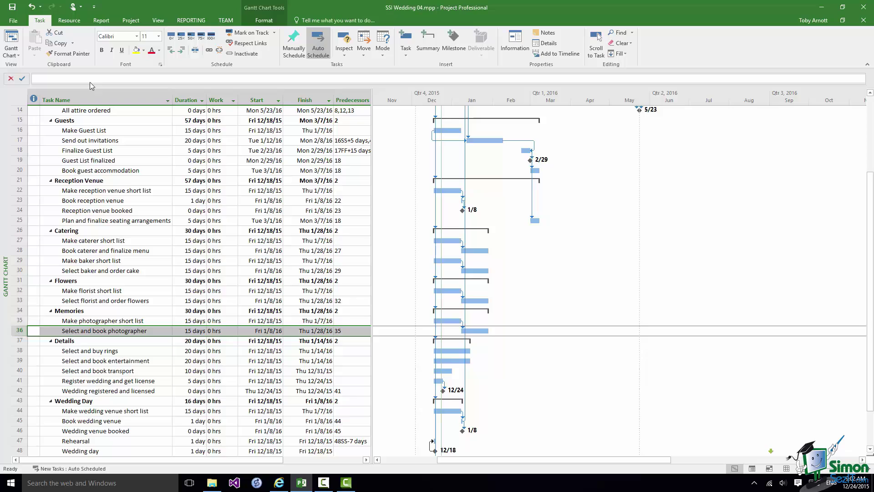
{"action": "left_click", "coordinate": [70, 21]}
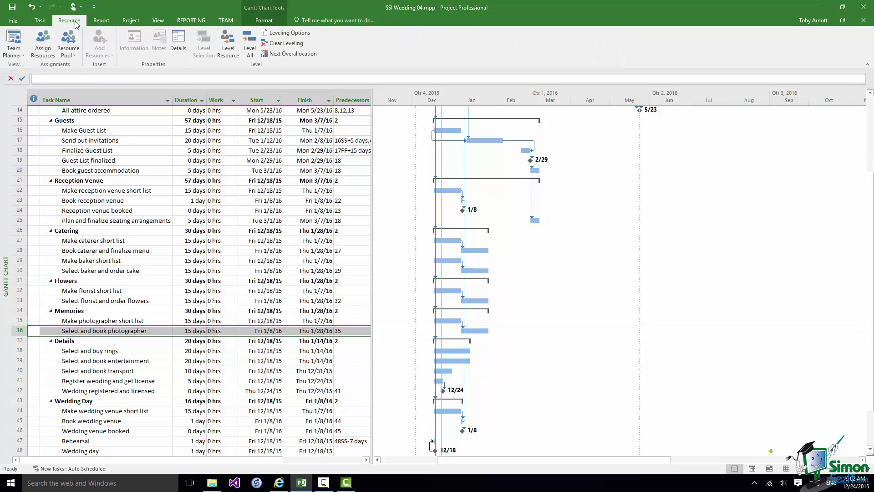
Assign Photographer to 'Select and book photographer' and set its cost to $1,500.00
{"action": "left_click", "coordinate": [51, 47]}
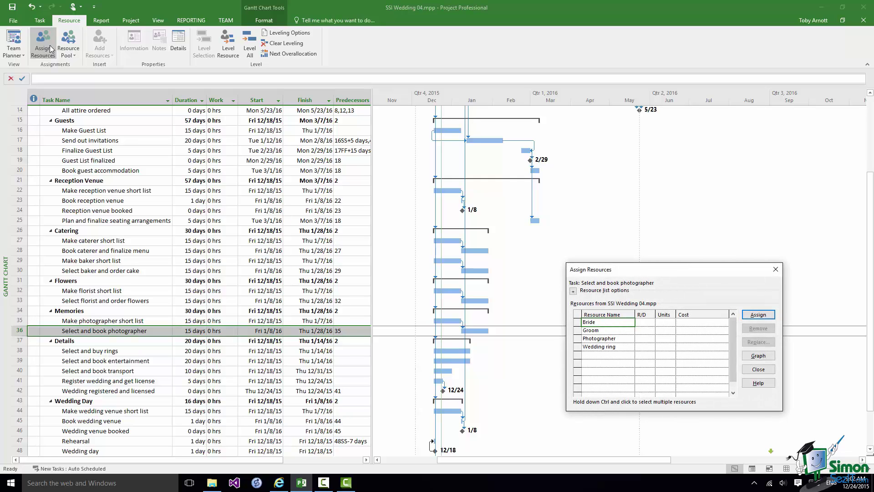
{"action": "left_click", "coordinate": [578, 338]}
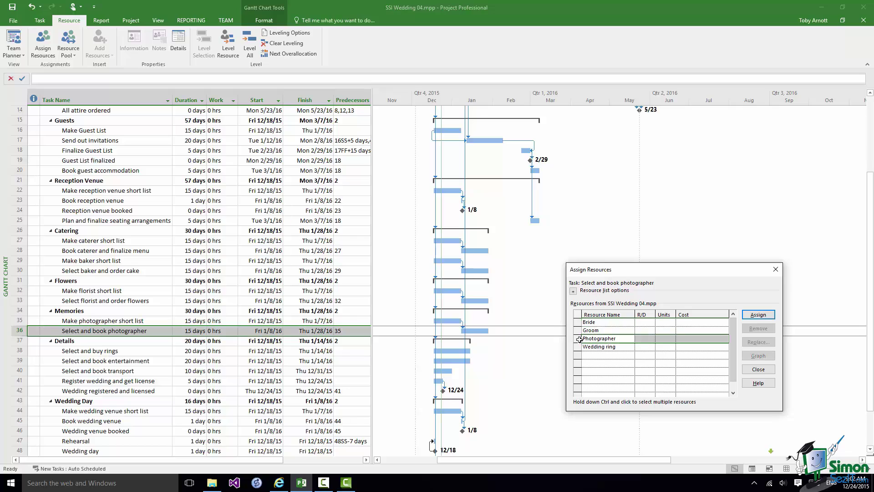
{"action": "left_click", "coordinate": [758, 314]}
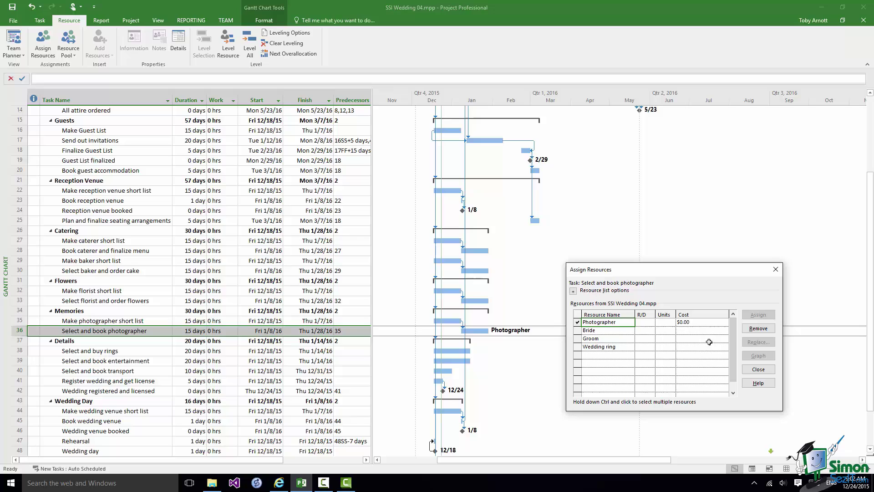
{"action": "left_click", "coordinate": [690, 322]}
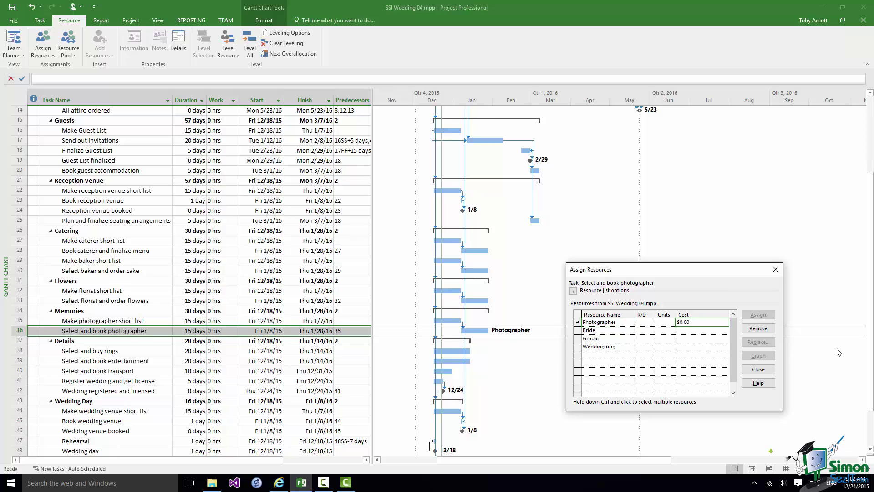
{"action": "type", "text": "1500"}
{"action": "left_click", "coordinate": [616, 322]}
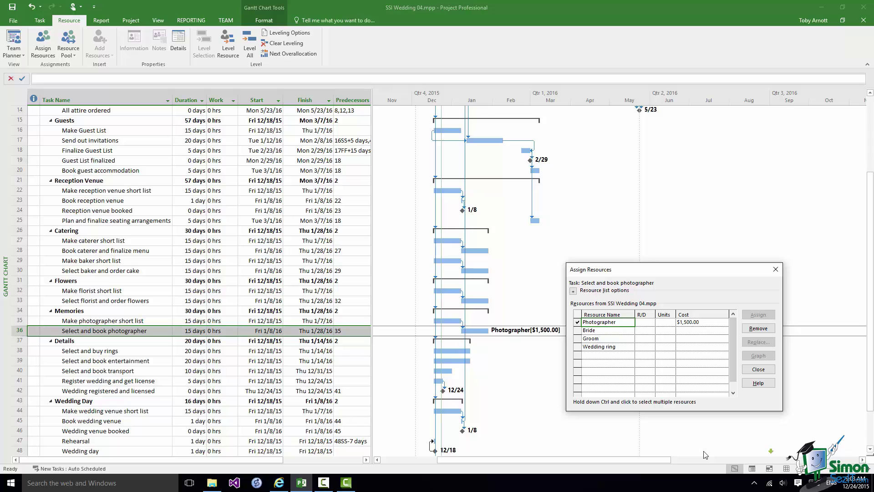
Close Assign Resources, then scroll down and select row 38, 'Select and buy rings'
{"action": "left_click", "coordinate": [758, 369]}
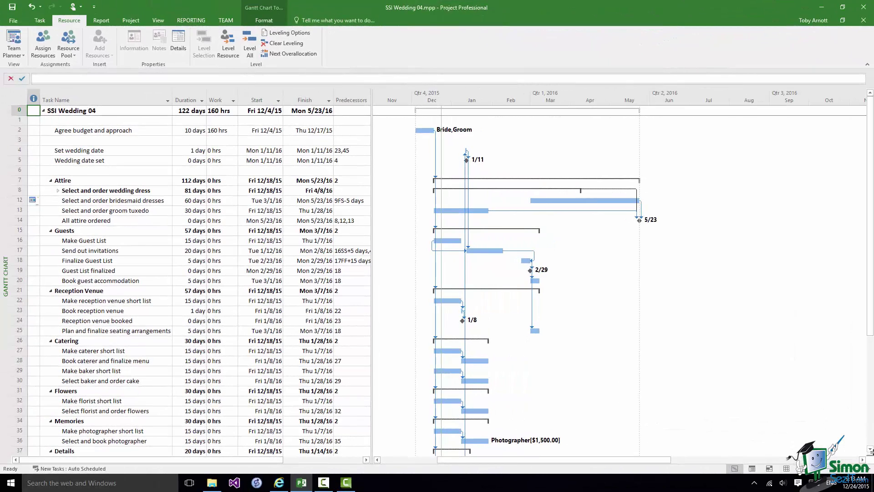
{"action": "left_click", "coordinate": [871, 449]}
{"action": "scroll", "coordinate": [871, 449], "scroll_direction": "down", "scroll_amount": 5}
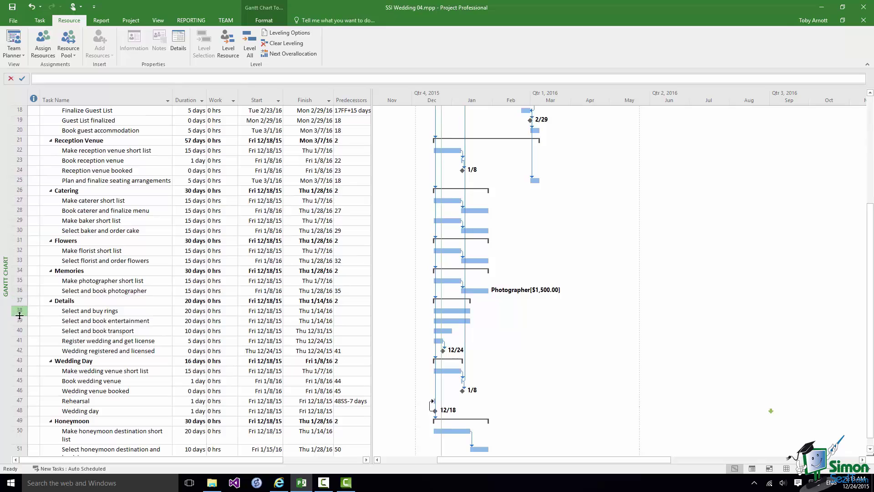
{"action": "left_click", "coordinate": [18, 312]}
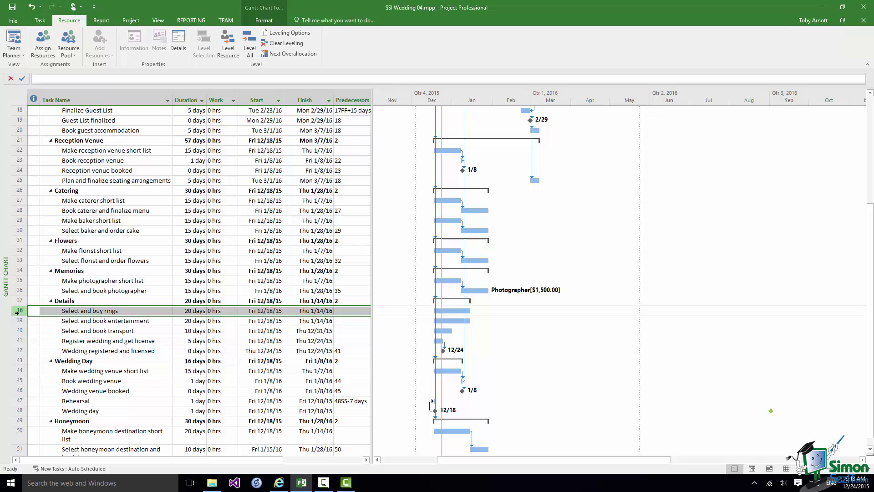
Assign the Wedding ring resource to 'Select and buy rings' at 2 units, costing $1,000.00
{"action": "right_click", "coordinate": [18, 313]}
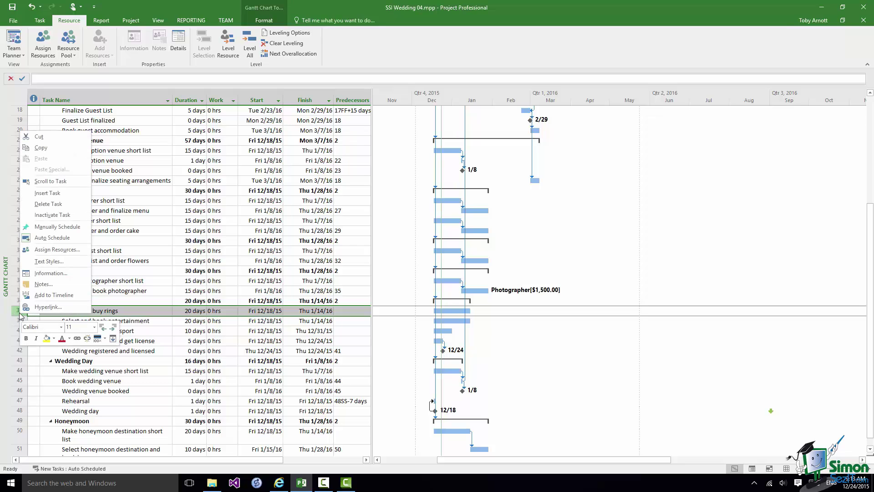
{"action": "left_click", "coordinate": [63, 250]}
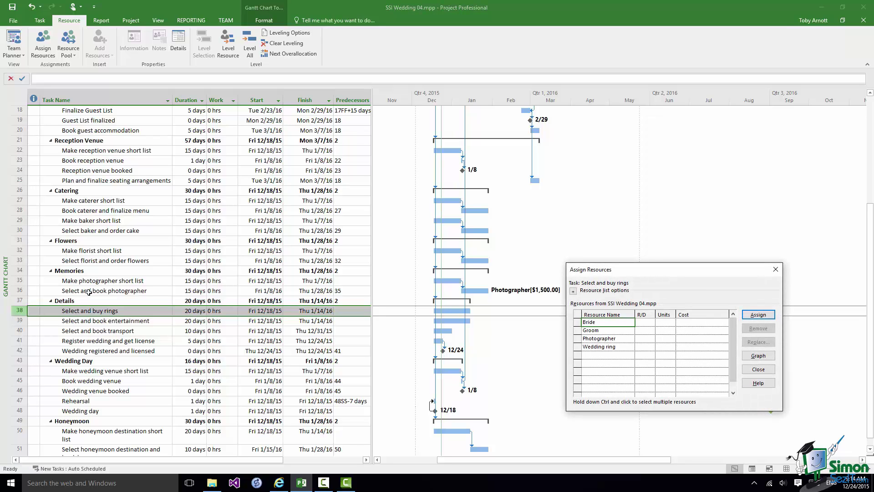
{"action": "left_click", "coordinate": [579, 347]}
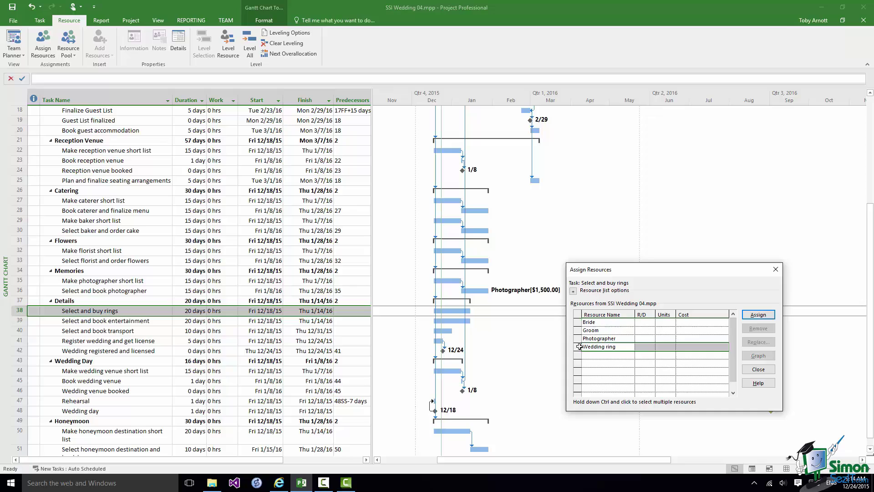
{"action": "left_click", "coordinate": [669, 346]}
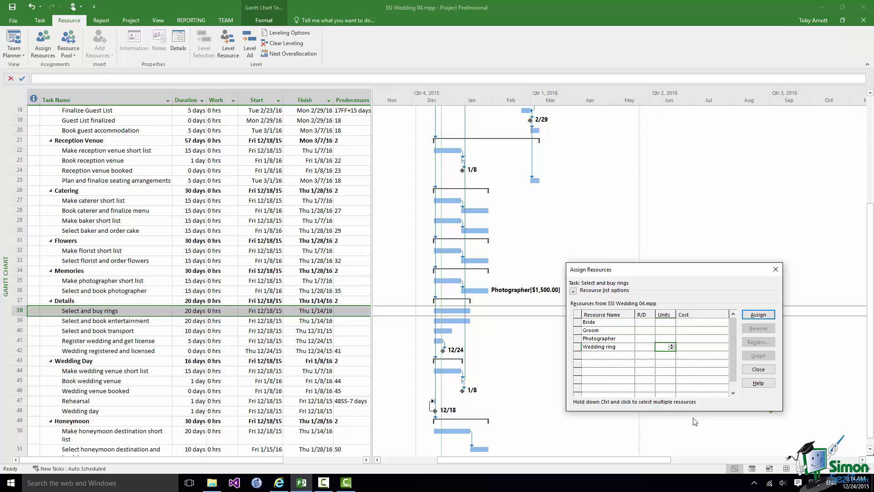
{"action": "left_click", "coordinate": [672, 347]}
{"action": "left_click", "coordinate": [672, 345]}
{"action": "left_click", "coordinate": [672, 345]}
{"action": "left_click", "coordinate": [757, 315]}
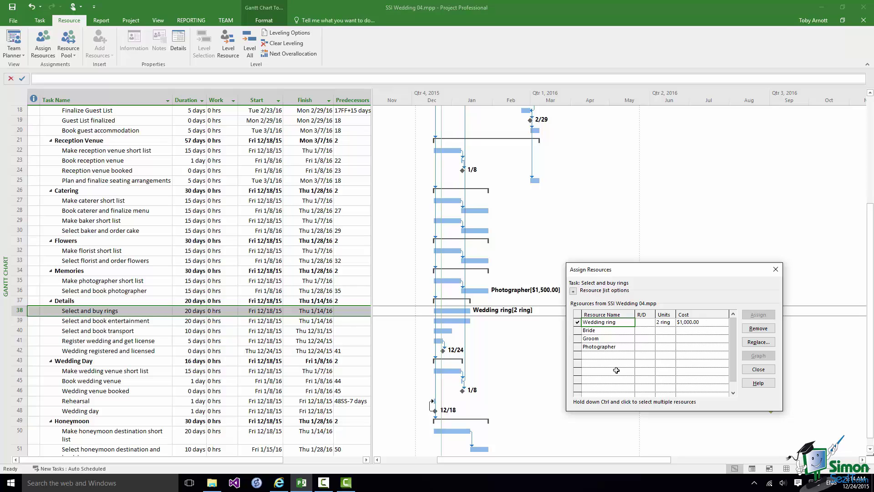
Select Bride and Groom together and assign both to the rings task at 100% each
{"action": "left_click", "coordinate": [575, 332]}
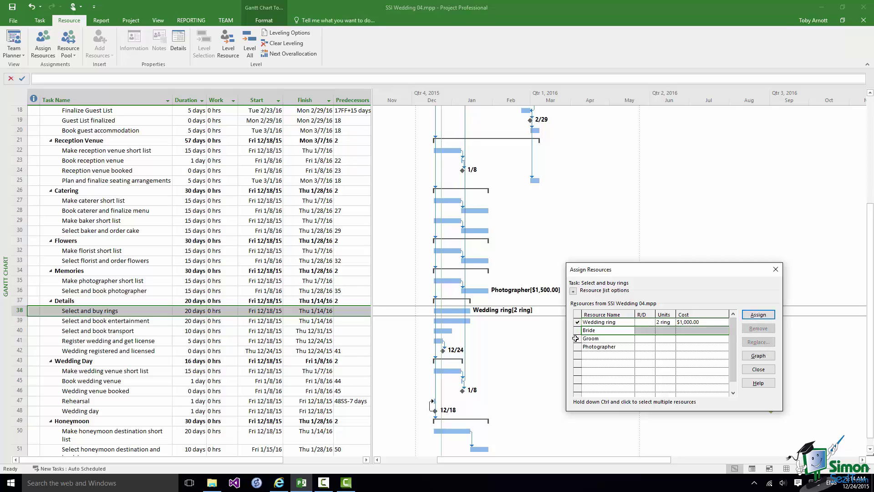
{"action": "left_click", "coordinate": [577, 339], "text": "ctrl"}
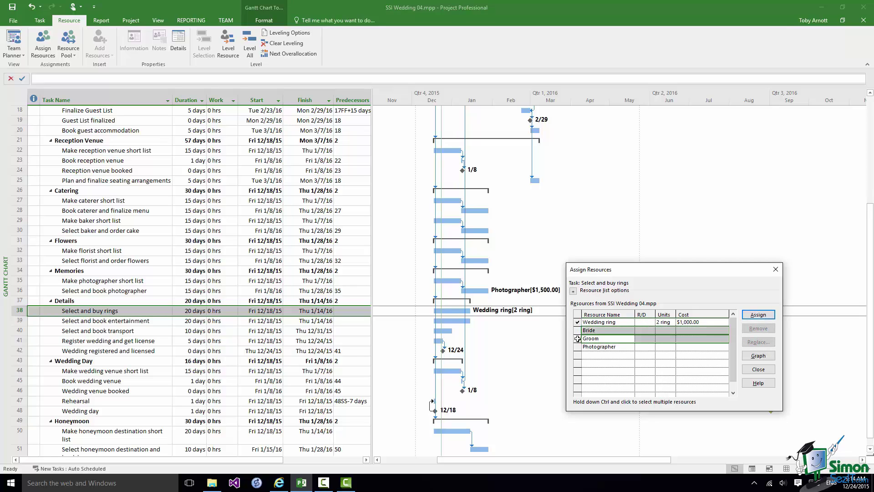
{"action": "left_click", "coordinate": [757, 318]}
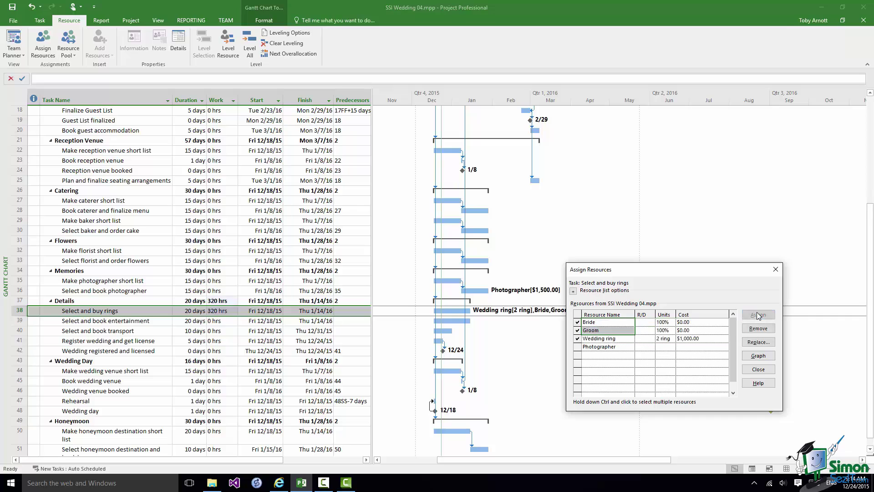
Close the Assign Resources dialog, keeping Wedding ring[2 ring], Bride and Groom on the rings task
{"action": "left_click", "coordinate": [759, 369]}
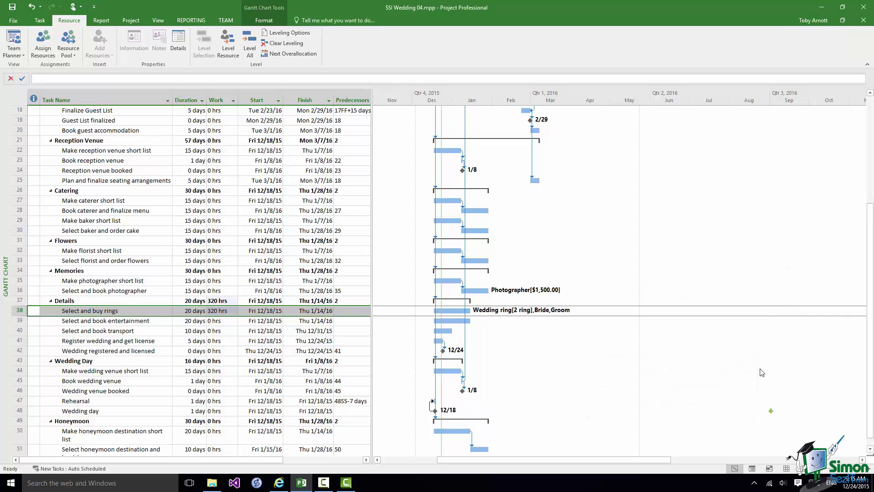